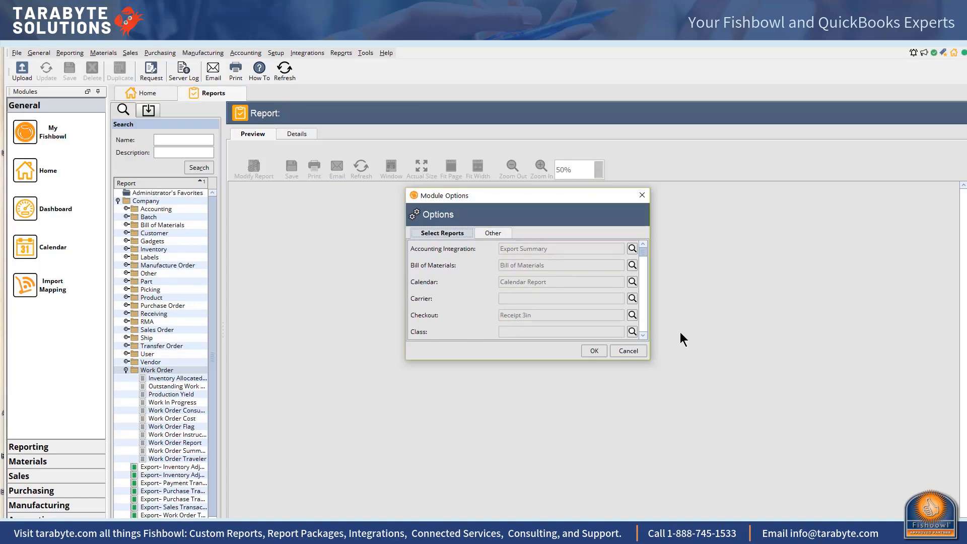
- Browse the reports assigned to each module in the Module Options list
scroll(642, 339, down, 9)
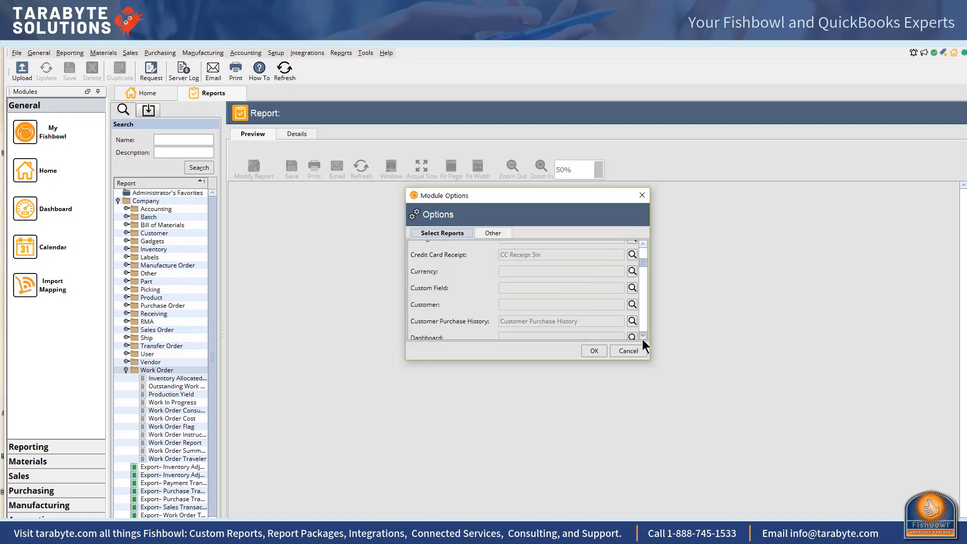
scroll(642, 340, down, 5)
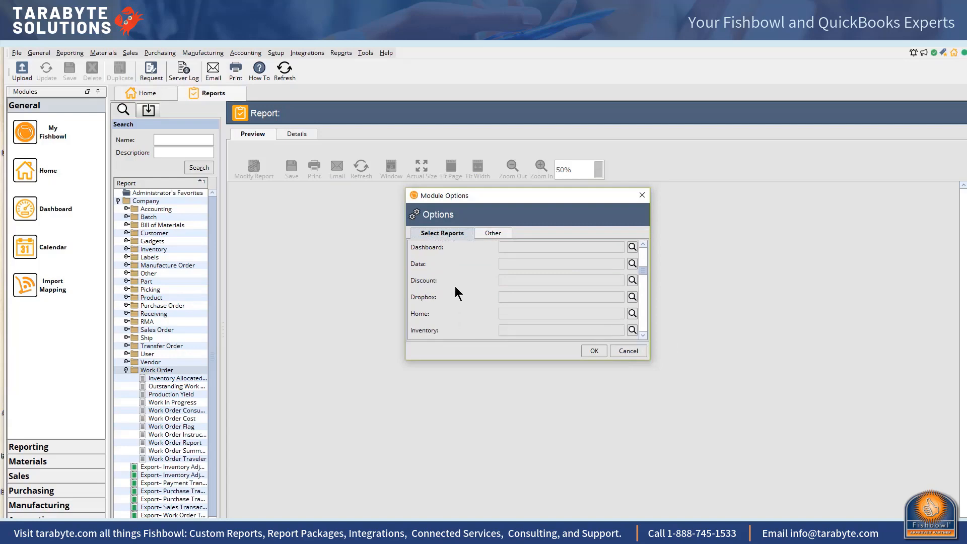
scroll(643, 334, down, 5)
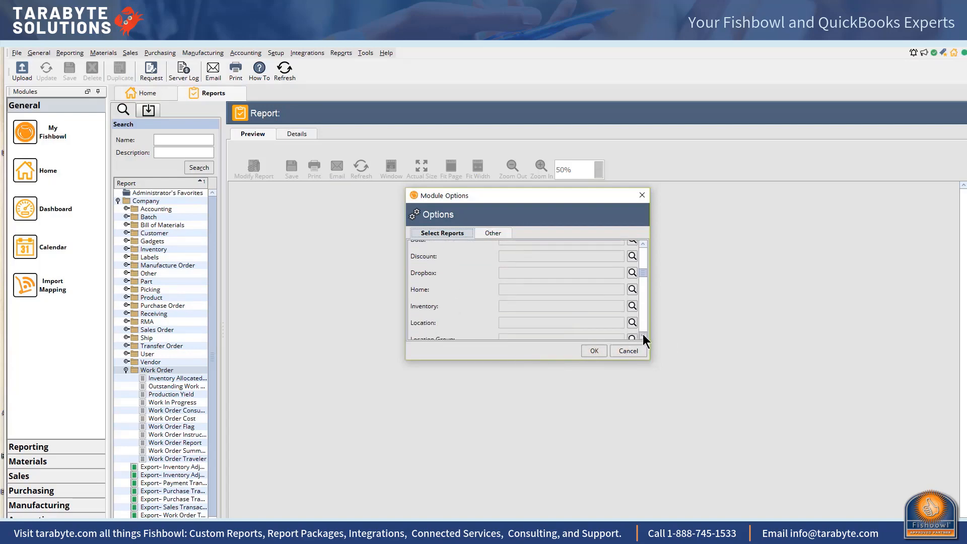
scroll(642, 334, down, 1)
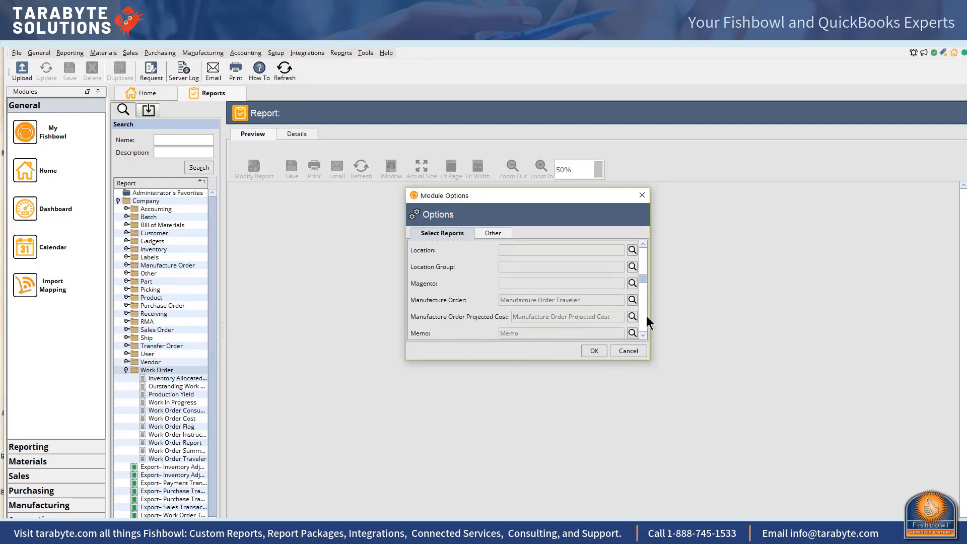
scroll(642, 333, down, 8)
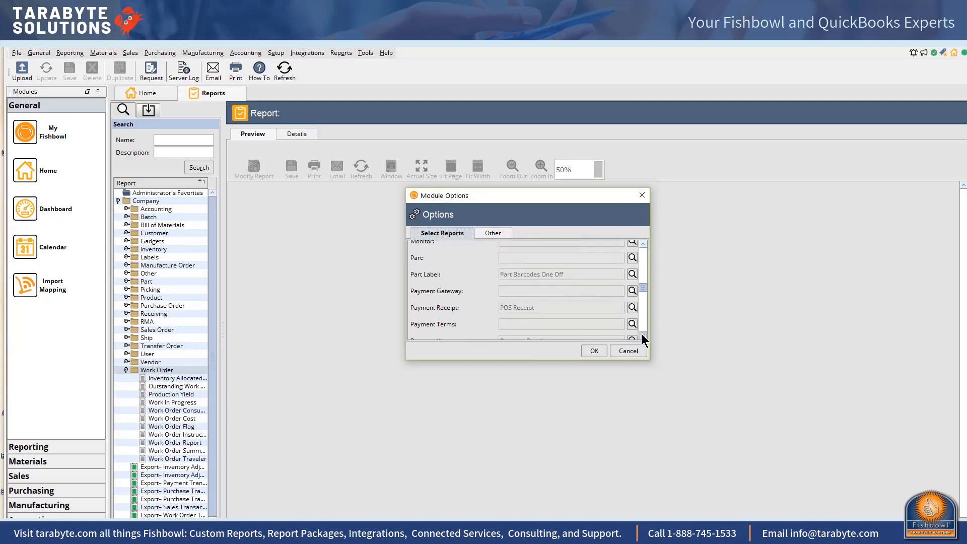
scroll(641, 333, down, 2)
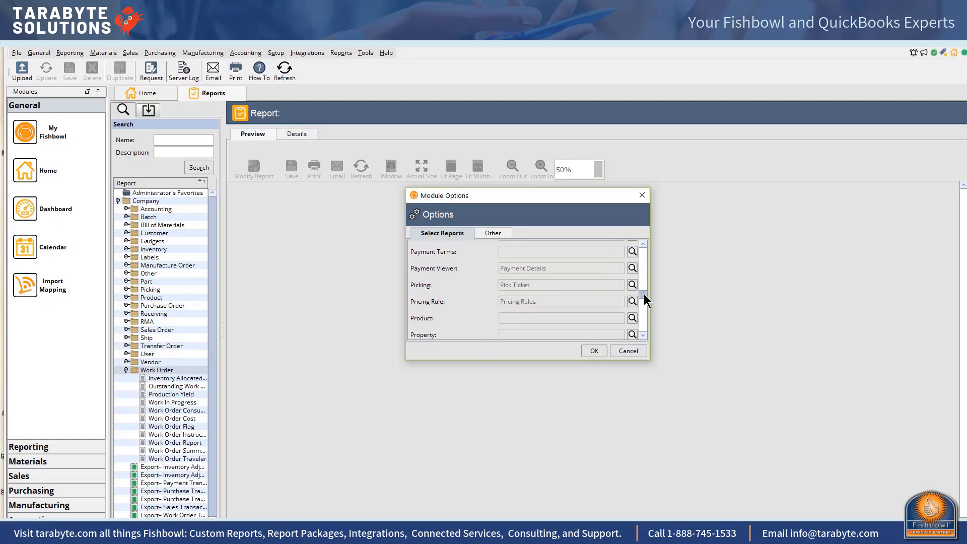
drag(644, 295, 643, 246)
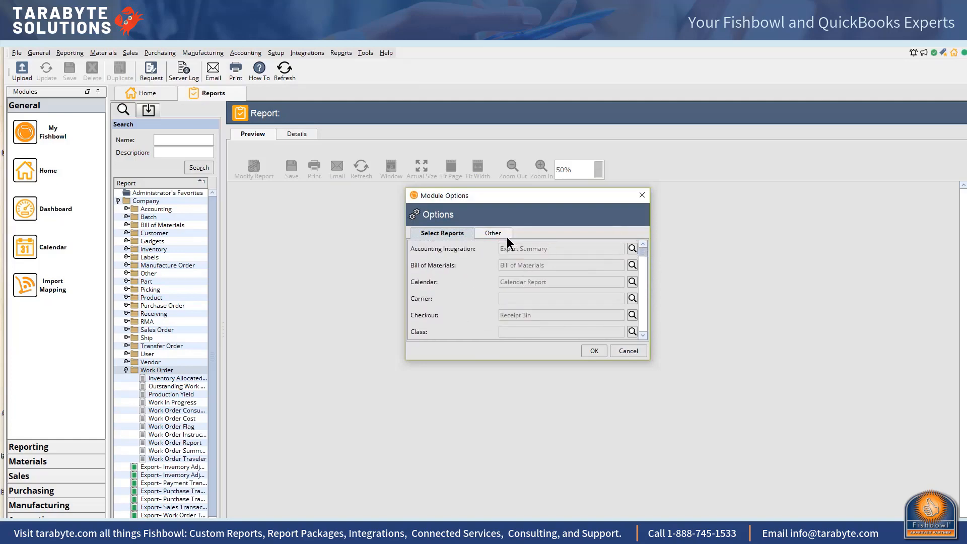
- Set the Price Decimal Place module option to 5 Optional
click(491, 233)
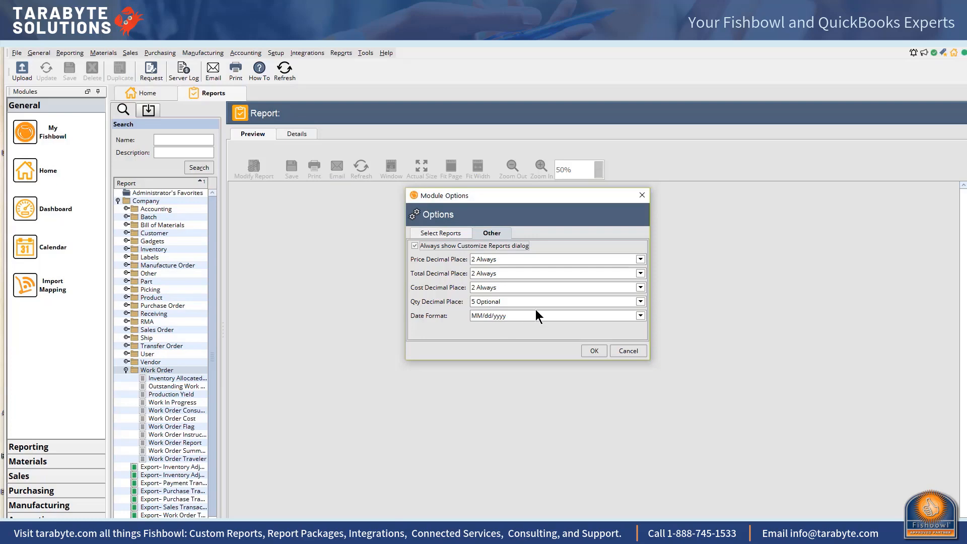
click(641, 258)
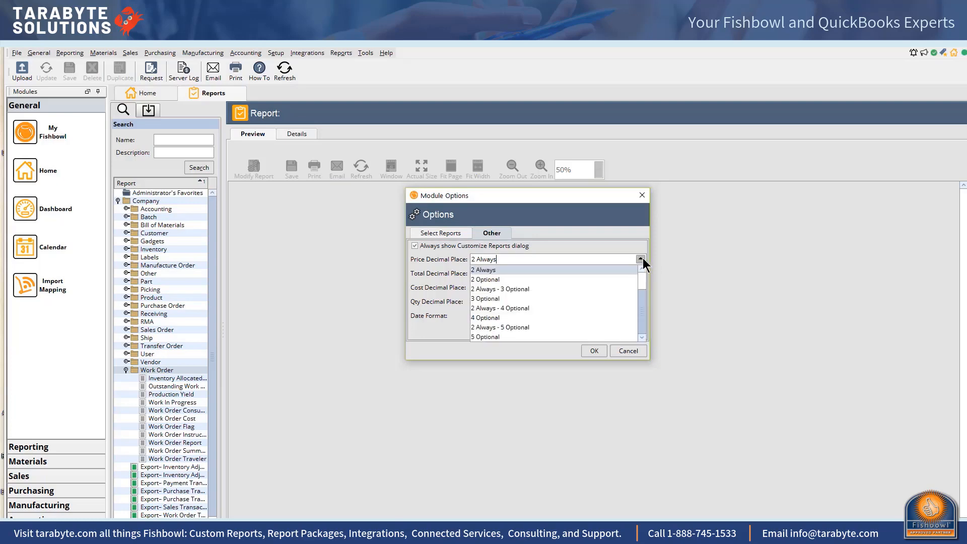
click(543, 338)
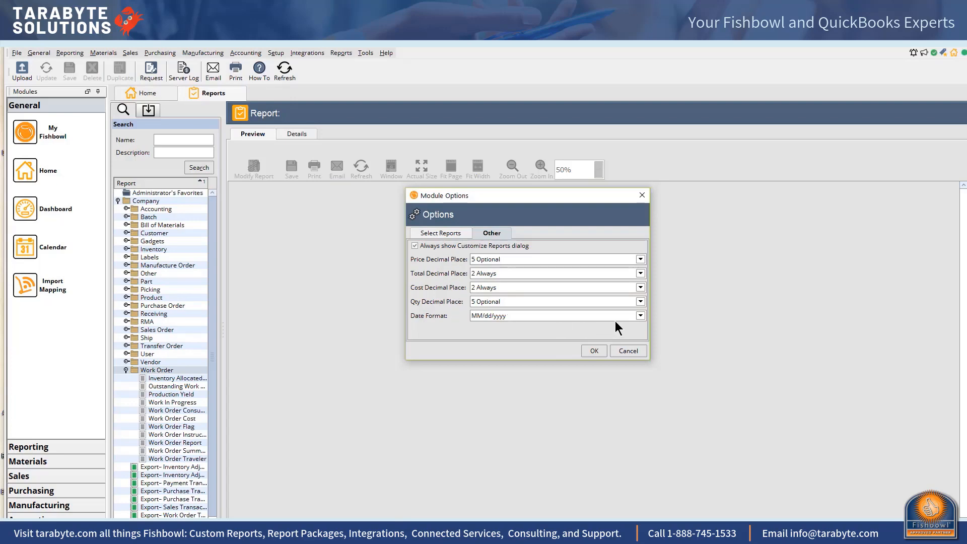
- Set the Qty Decimal Place option to 2 Always and save the module options
click(639, 301)
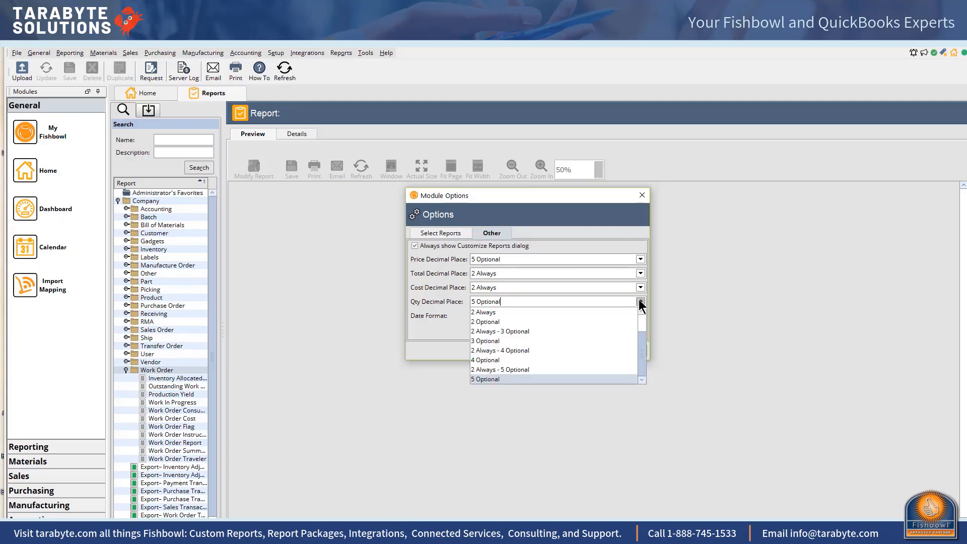
click(557, 311)
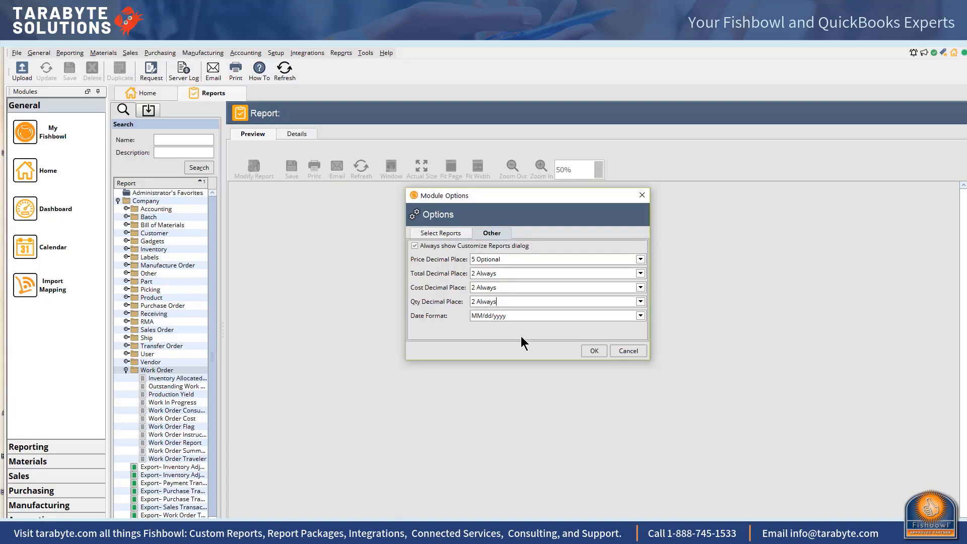
click(597, 349)
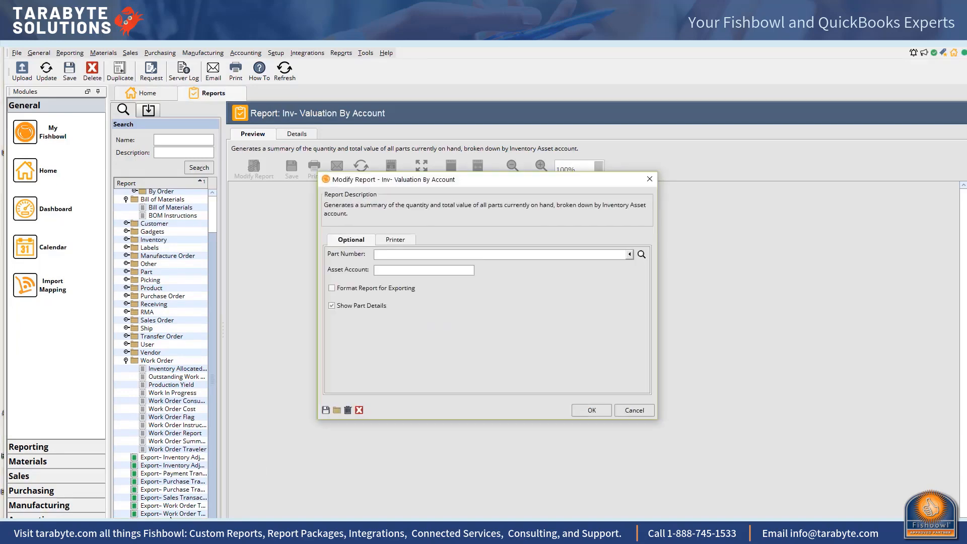
- Check the printer settings for the Inv- Valuation By Account report and run it
click(395, 240)
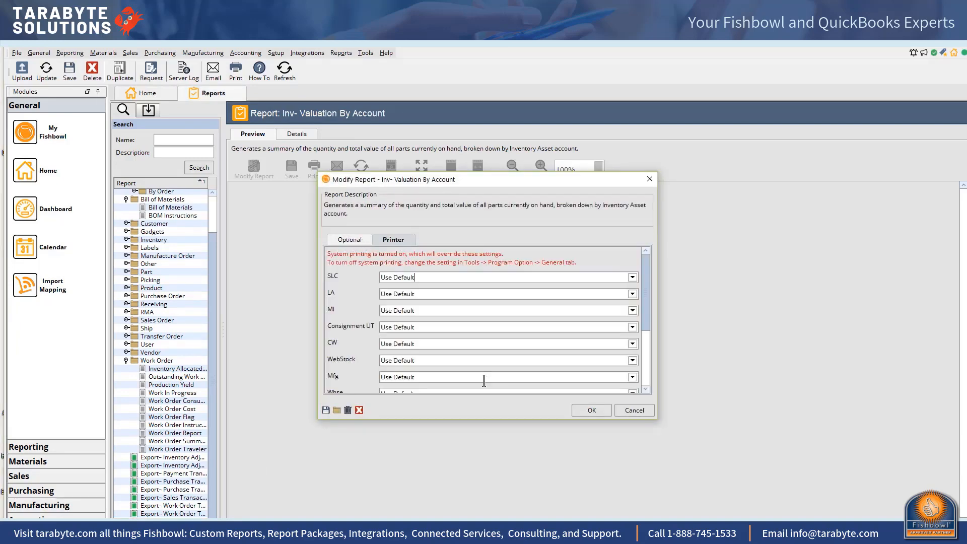
click(592, 411)
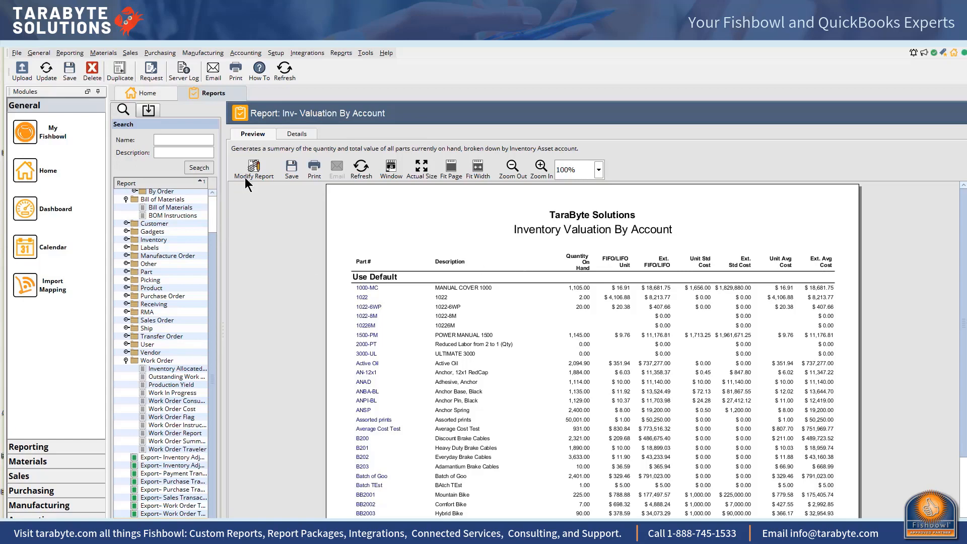
- Associate the Inv- Valuation By Account report with the Inventory module in its details
click(302, 135)
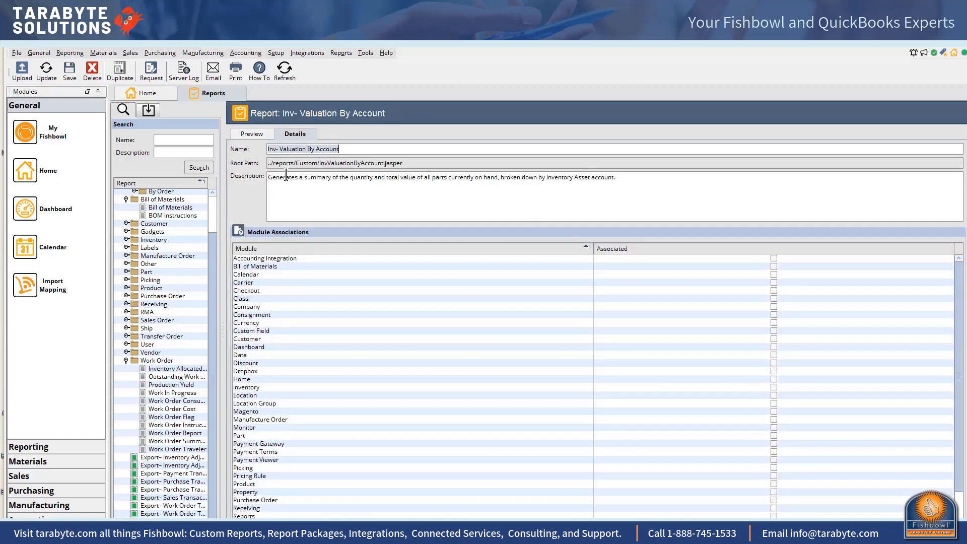
scroll(368, 297, down, 3)
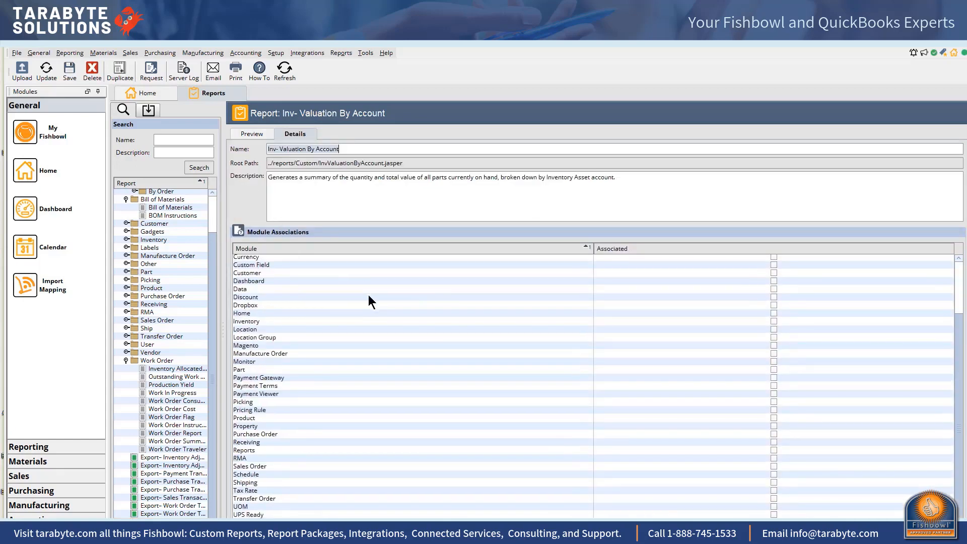
scroll(369, 349, up, 3)
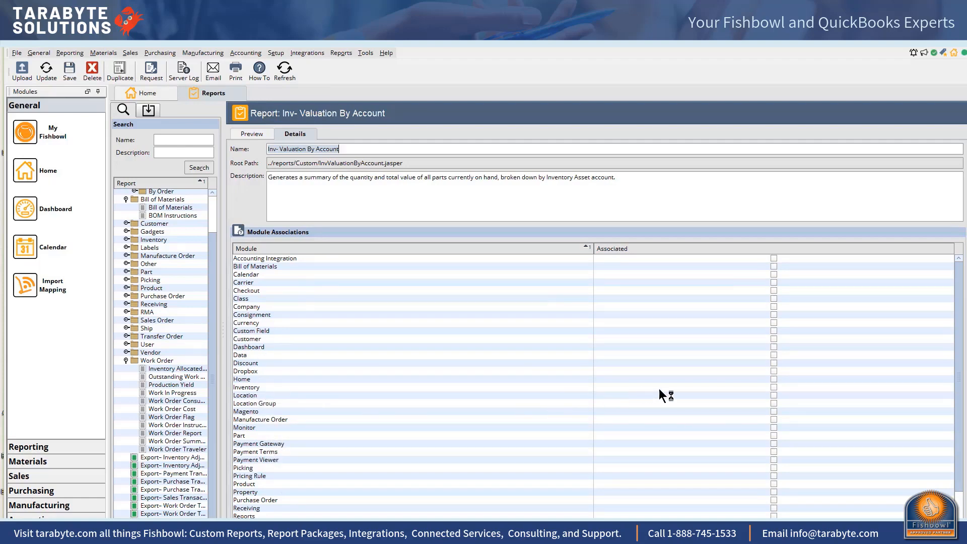
click(773, 387)
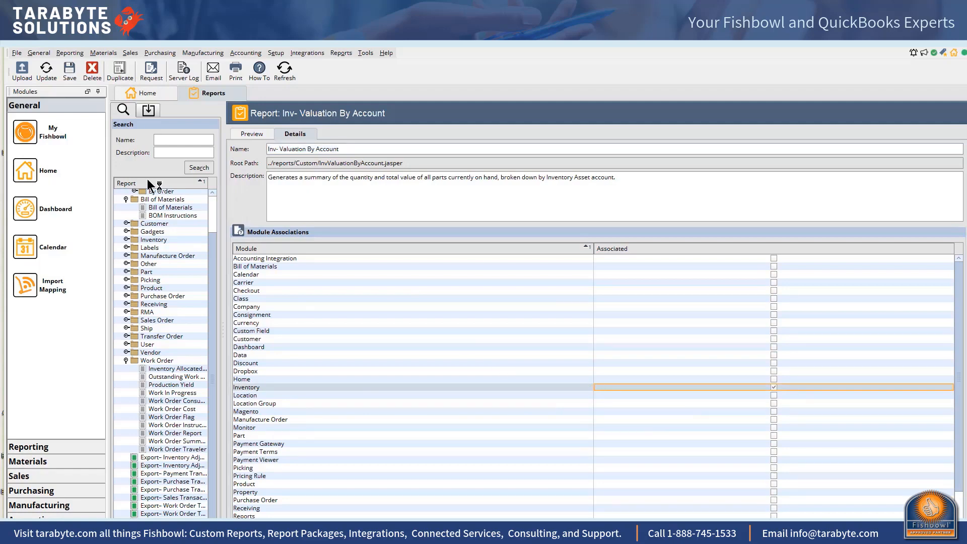
- Save the report changes and open the Inventory module
click(68, 69)
click(115, 52)
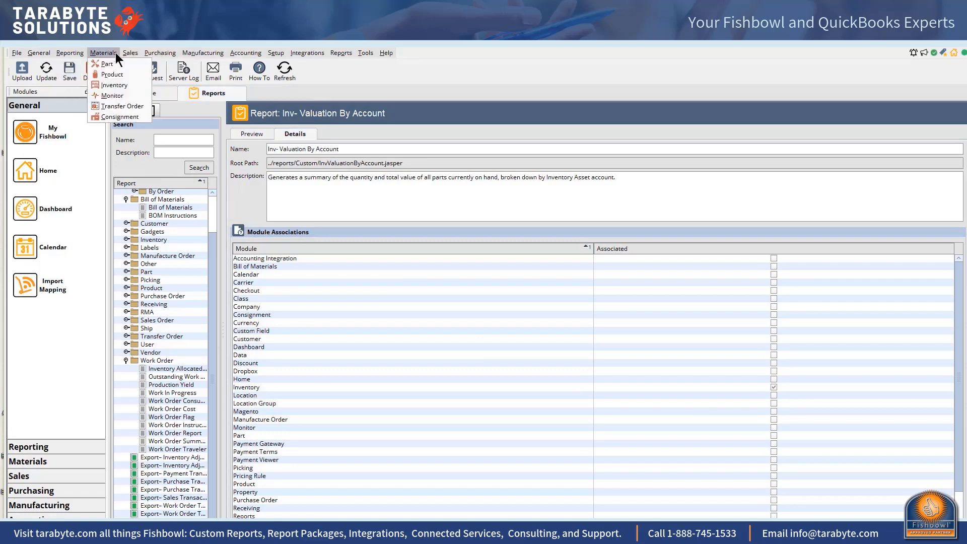
click(114, 86)
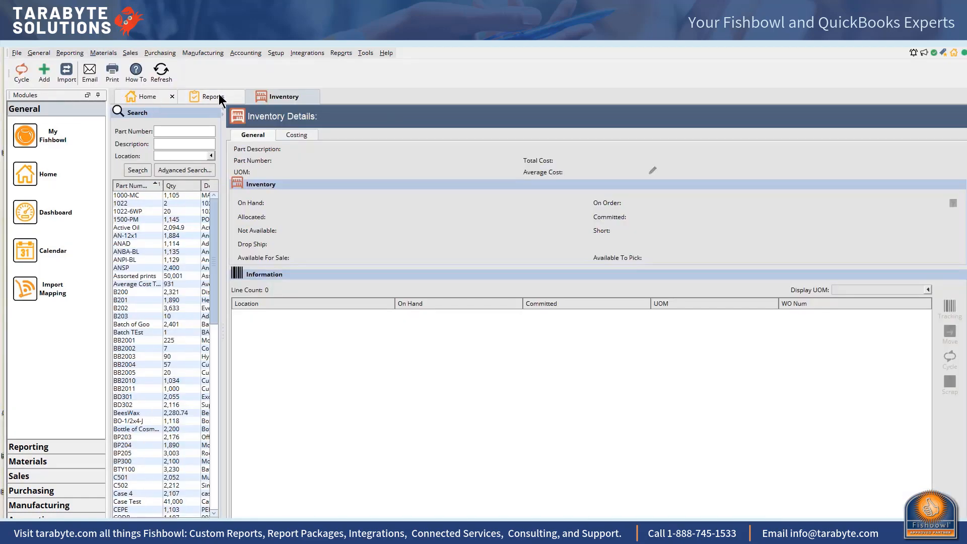
- Run the Inv- Valuation By Account report from within the Inventory module
click(342, 54)
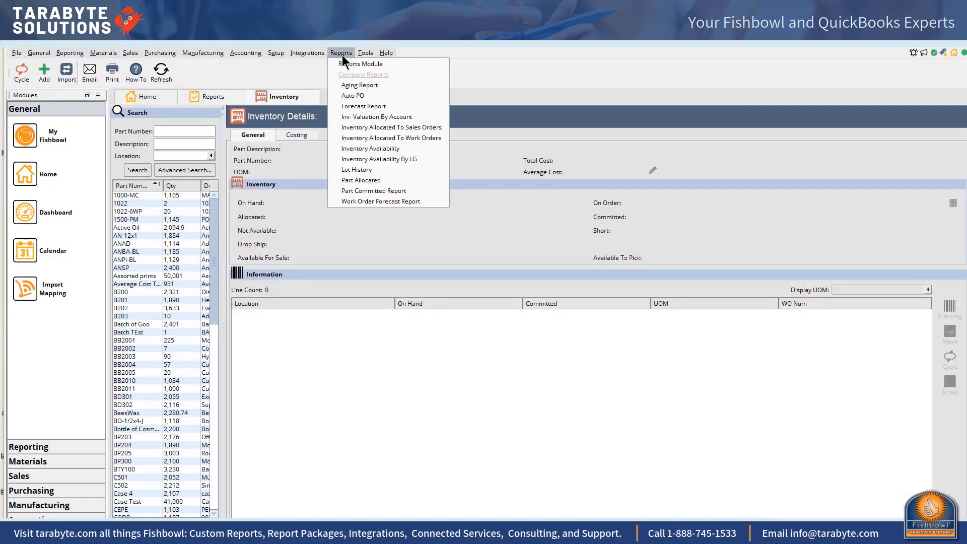
click(359, 118)
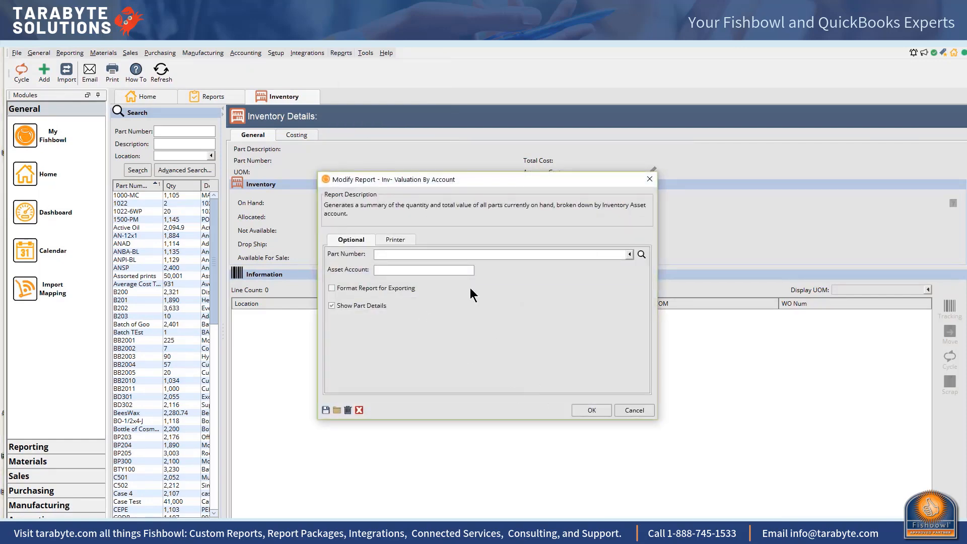
click(578, 412)
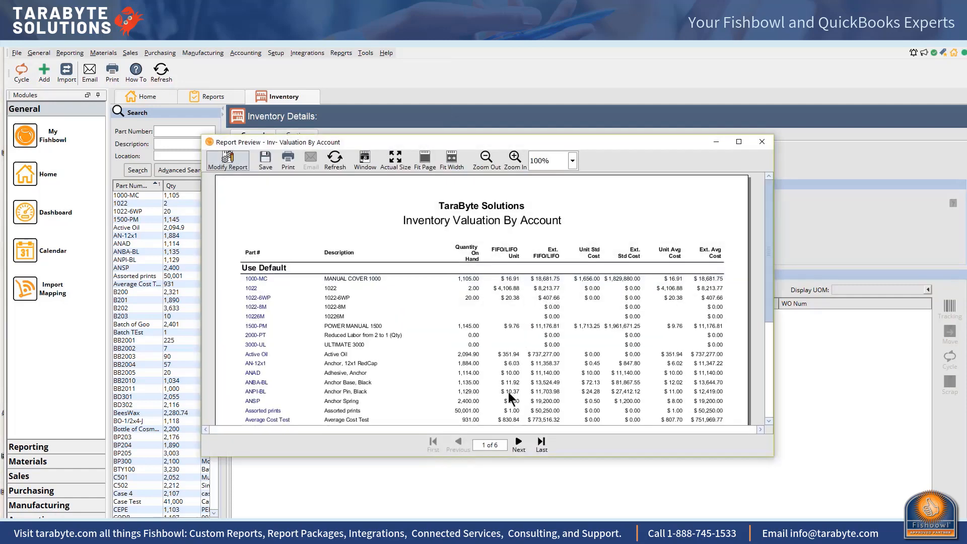
- Maximize the report preview and then close it
click(738, 143)
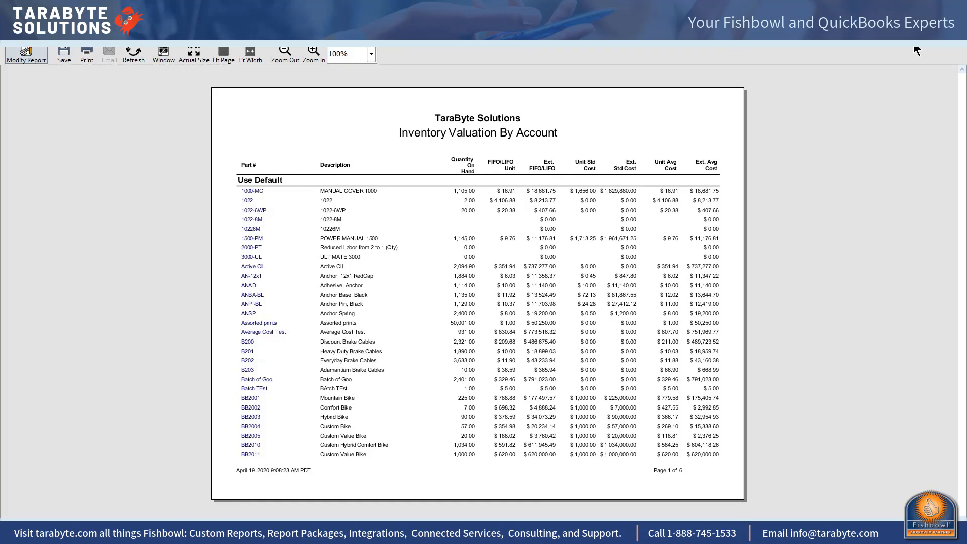
click(954, 40)
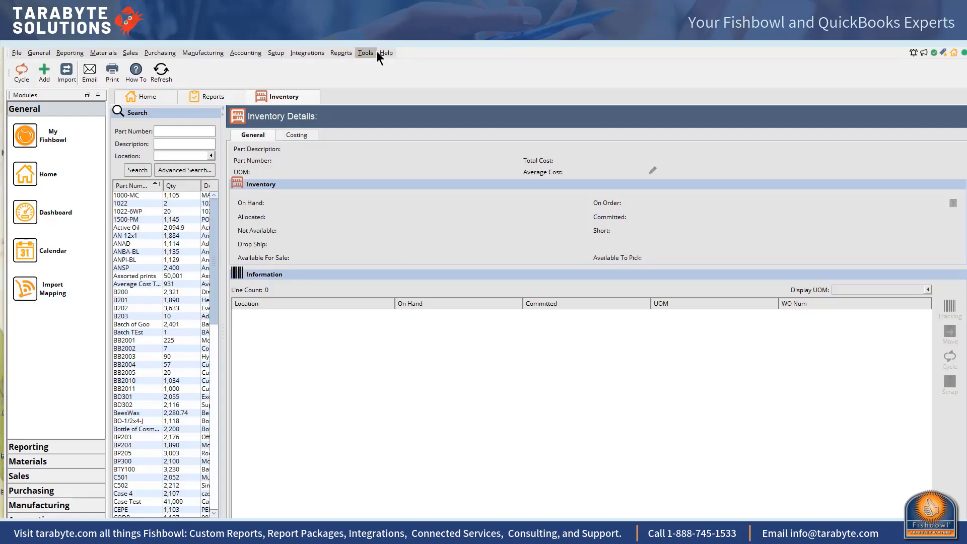
- Return to the Reports module and open the Inventory Allocated To Work Orders report's filter options
click(346, 50)
click(346, 67)
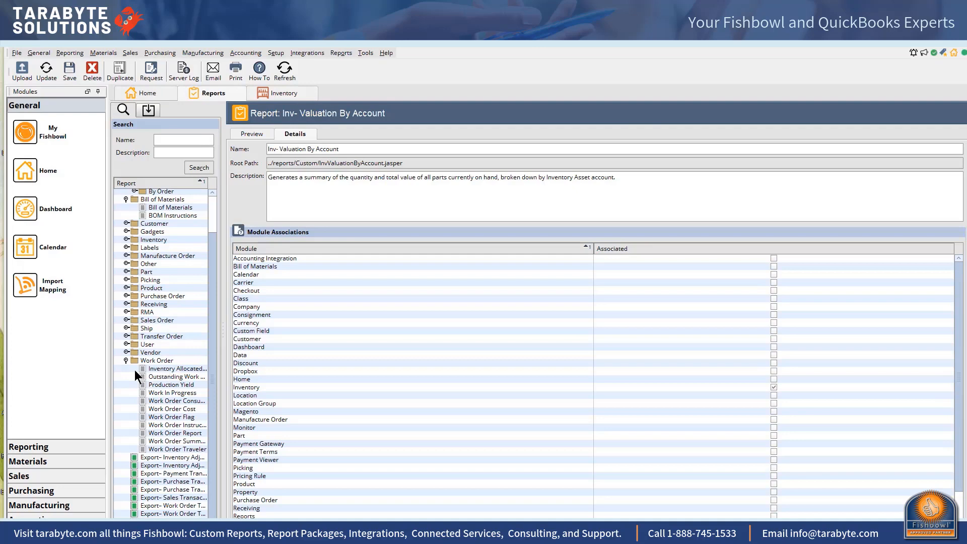
click(185, 369)
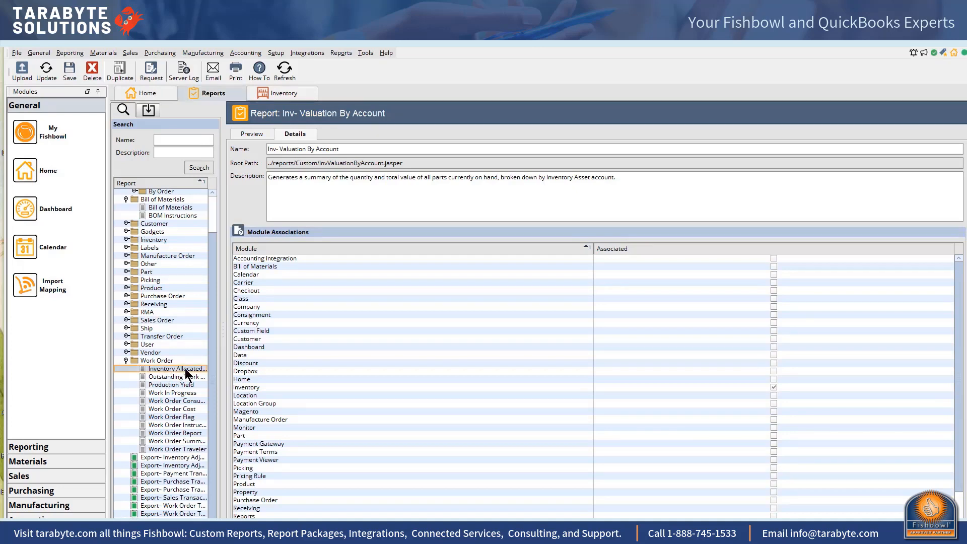
double_click(185, 368)
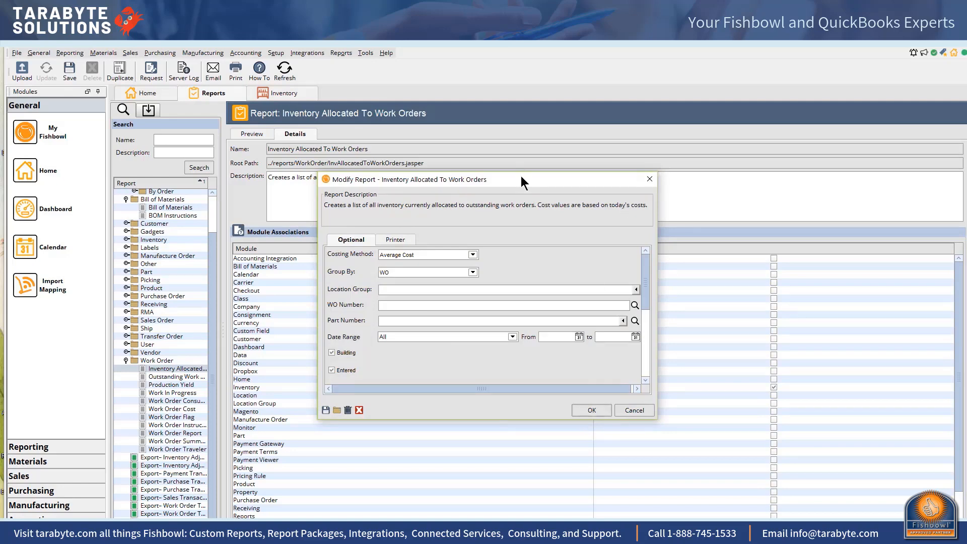
drag(521, 176, 502, 71)
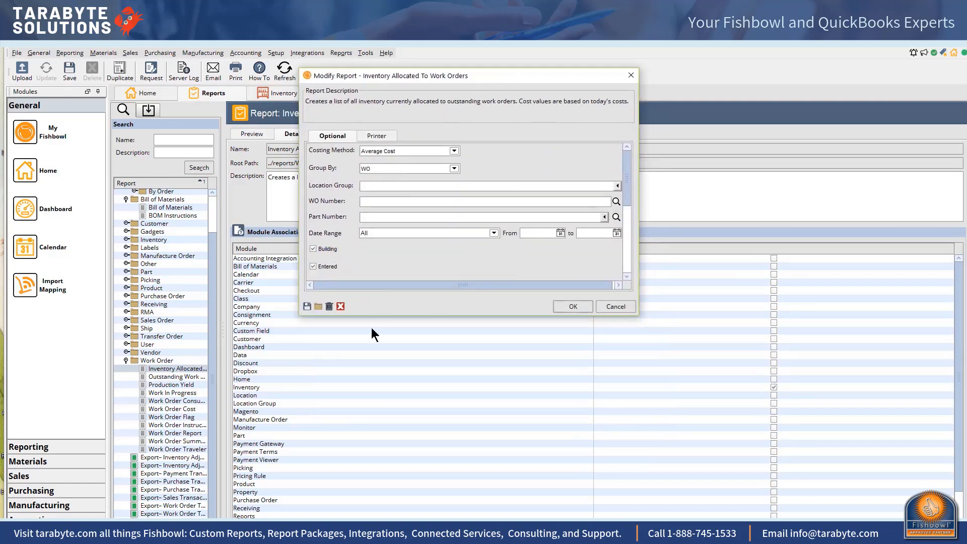
- Examine the Costing Method and Group By choices for the Inventory Allocated To Work Orders report
click(453, 151)
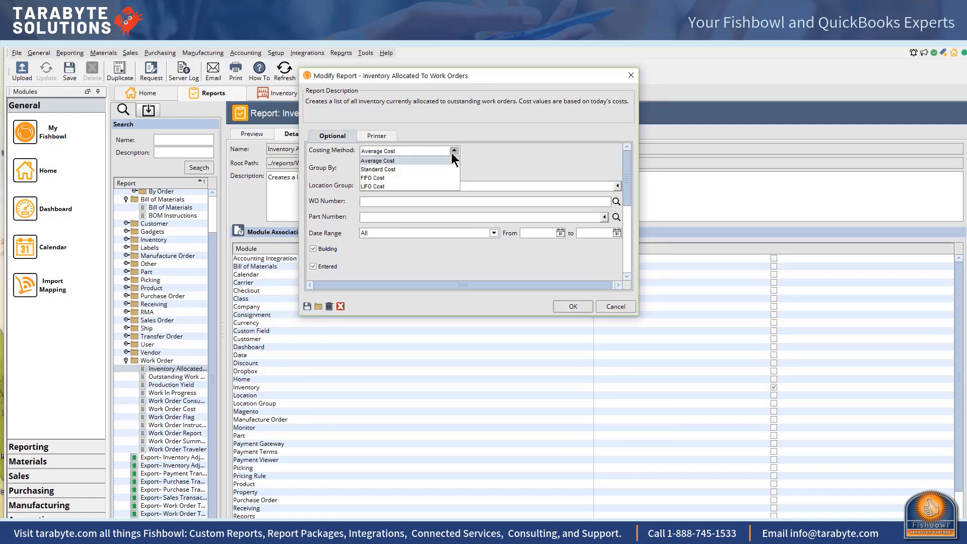
click(453, 151)
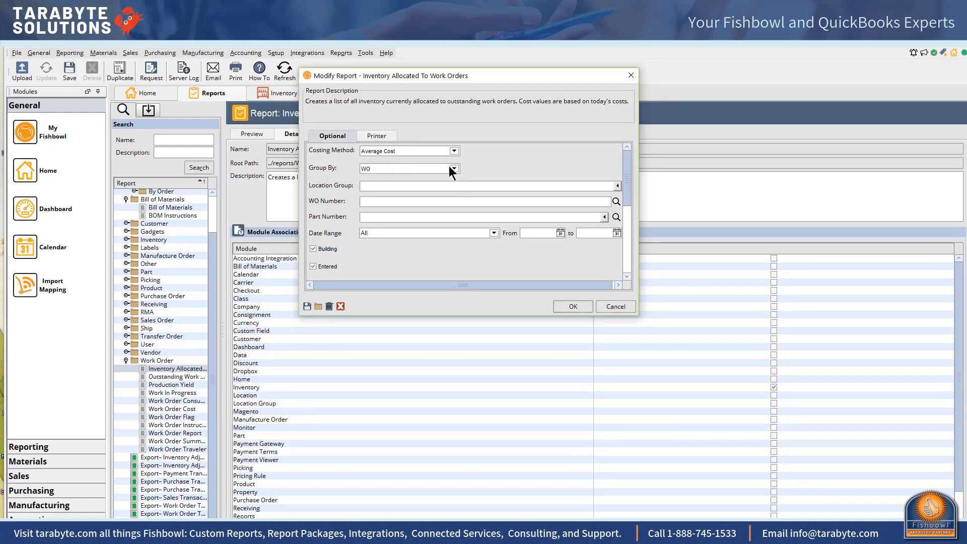
click(454, 168)
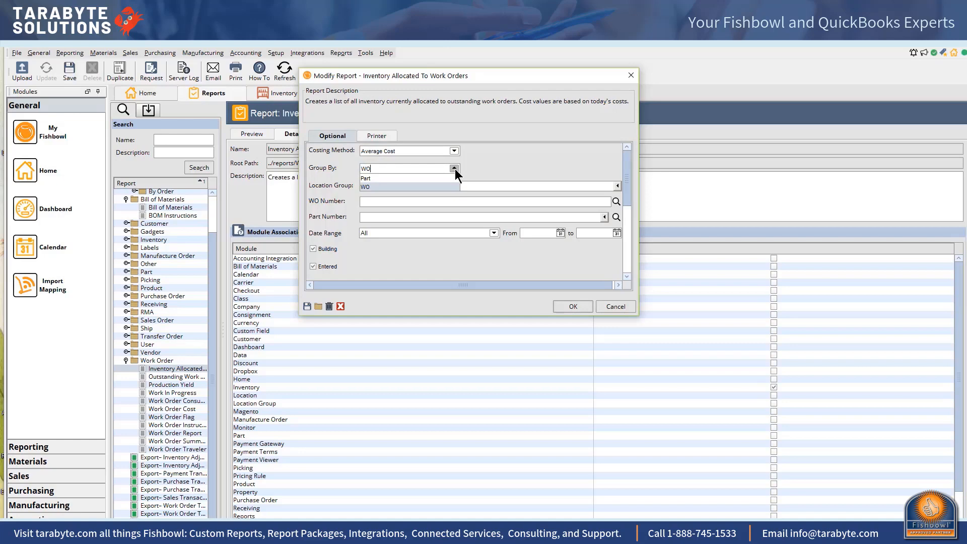
click(410, 186)
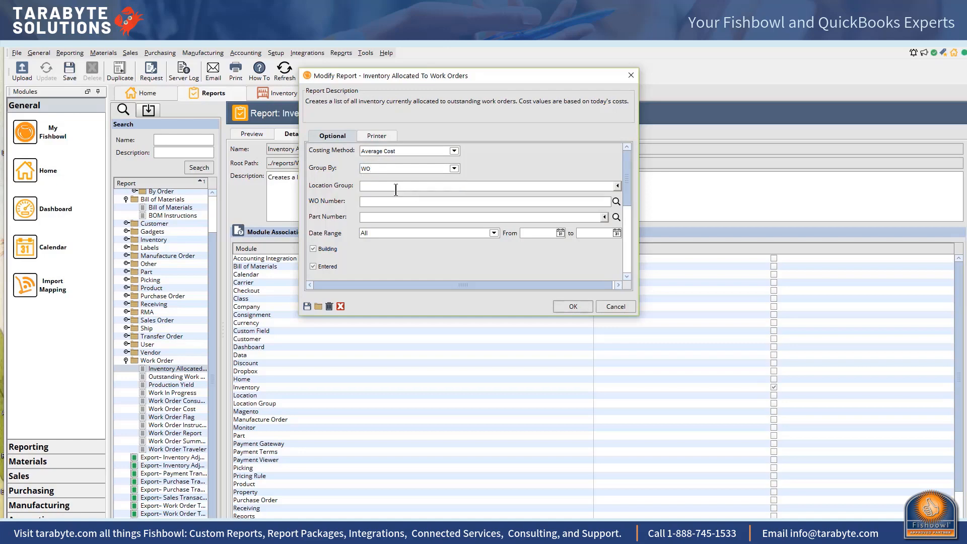
- Load the default filters and run the Inventory Allocated To Work Orders report
click(318, 306)
click(572, 307)
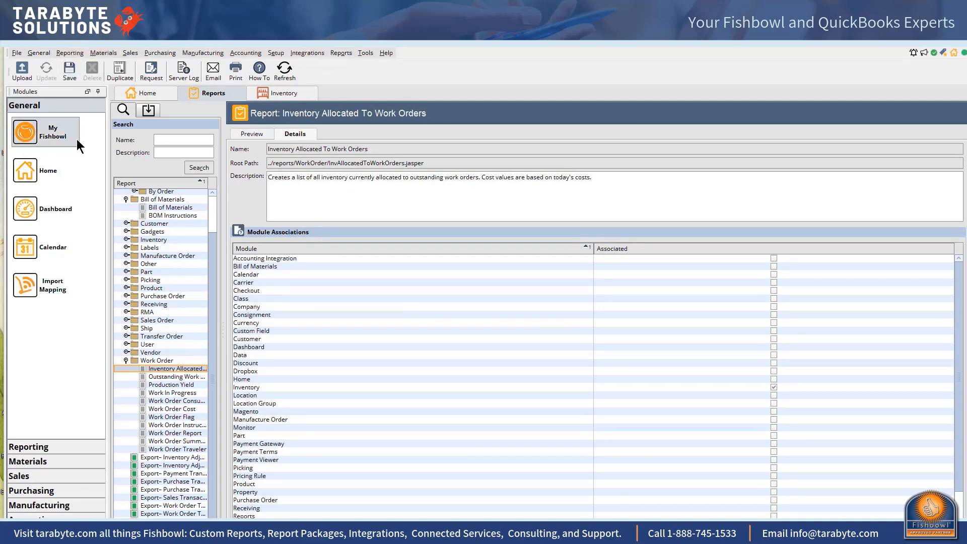
- Start uploading a new report and pick InvValuationByLocationGroupsFIFO_LIFO (1).jasper from the Desktop's ControllersToolBox_FB2018_May_28 folder
click(22, 67)
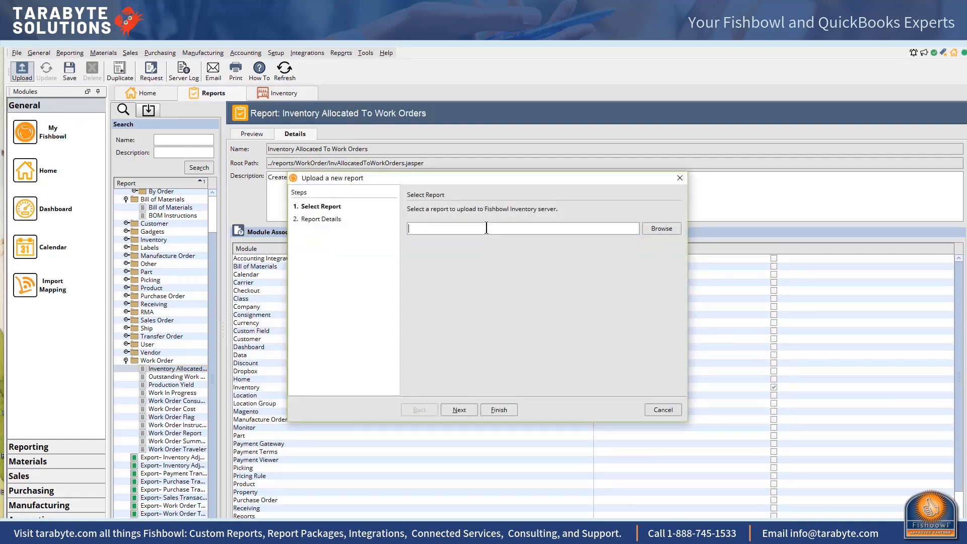
click(651, 229)
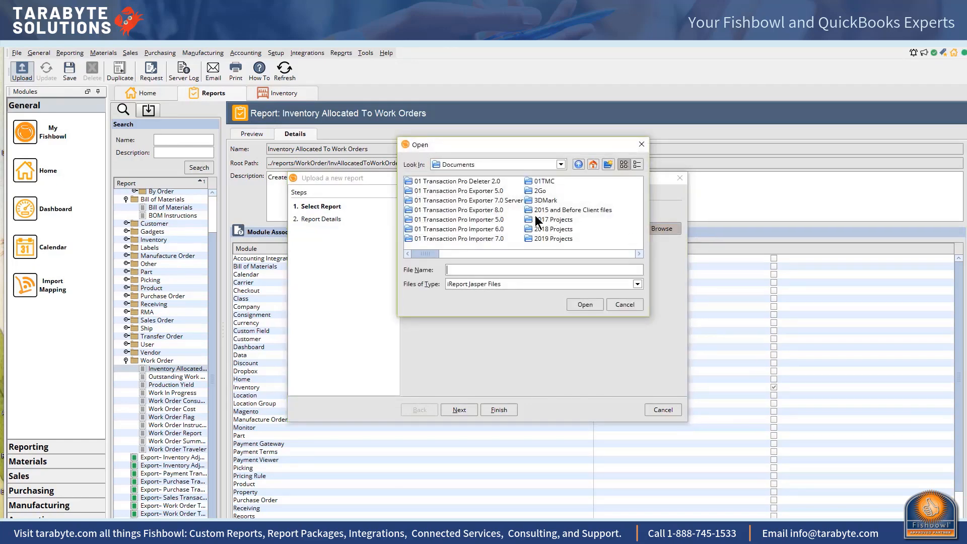
click(593, 165)
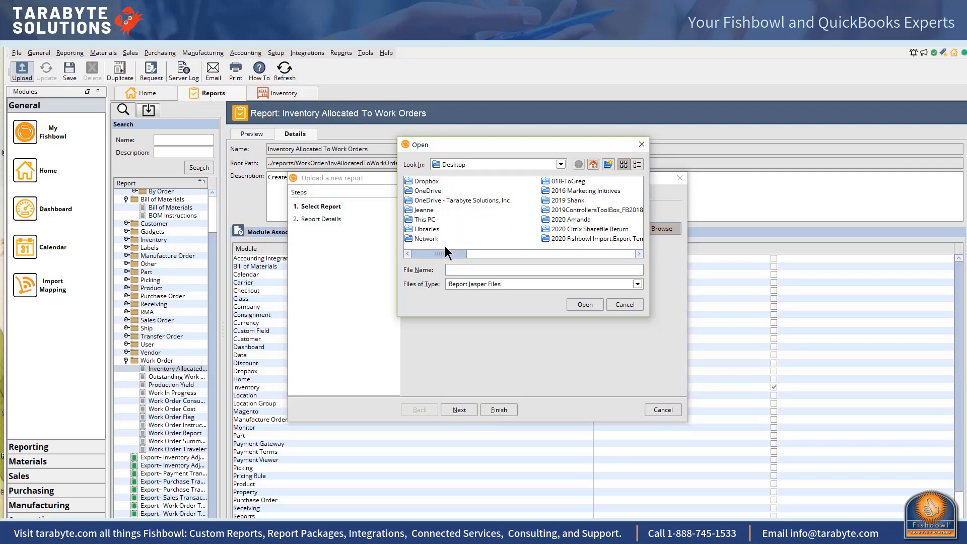
drag(445, 254, 520, 259)
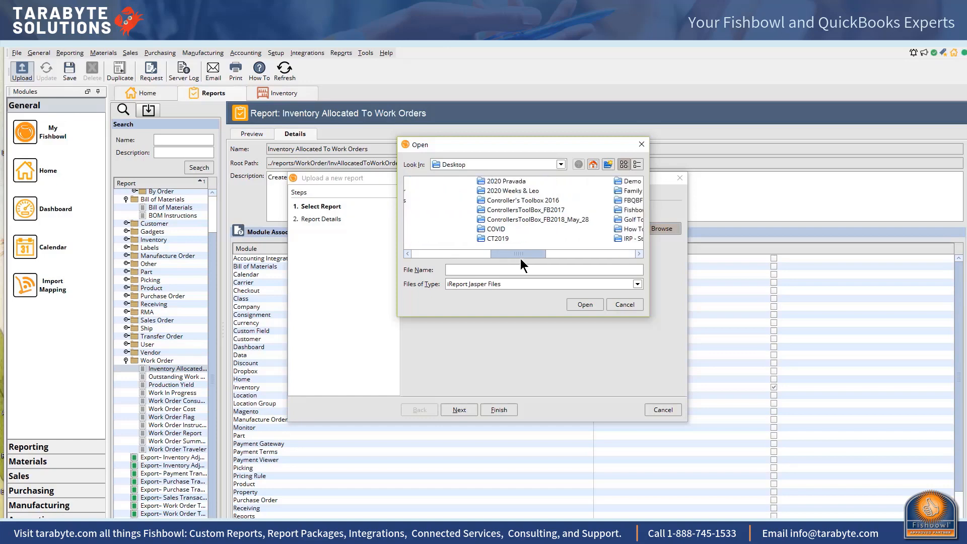
double_click(509, 219)
double_click(459, 230)
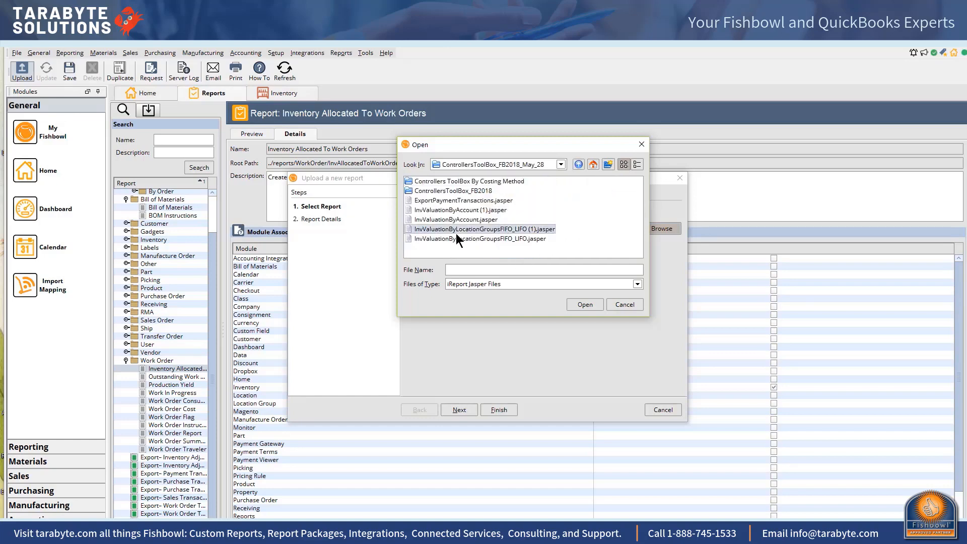
- Continue to the report details, place the report in the Accounting folder of the report tree, and finish the upload
click(464, 407)
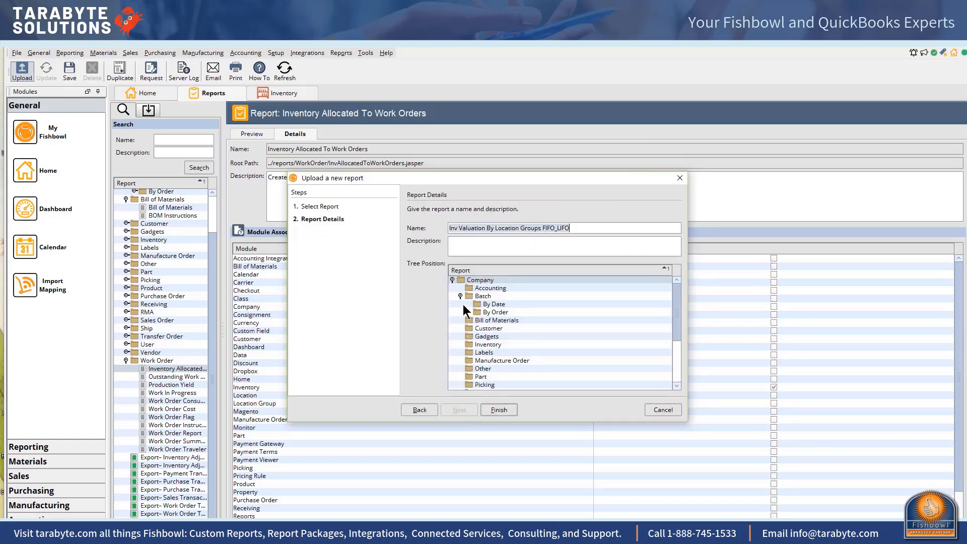
click(472, 288)
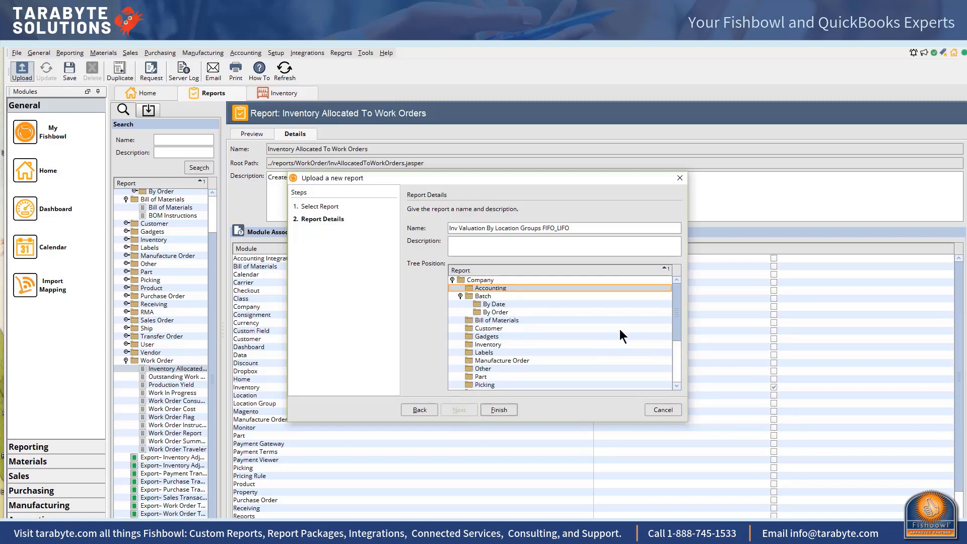
drag(674, 309, 669, 355)
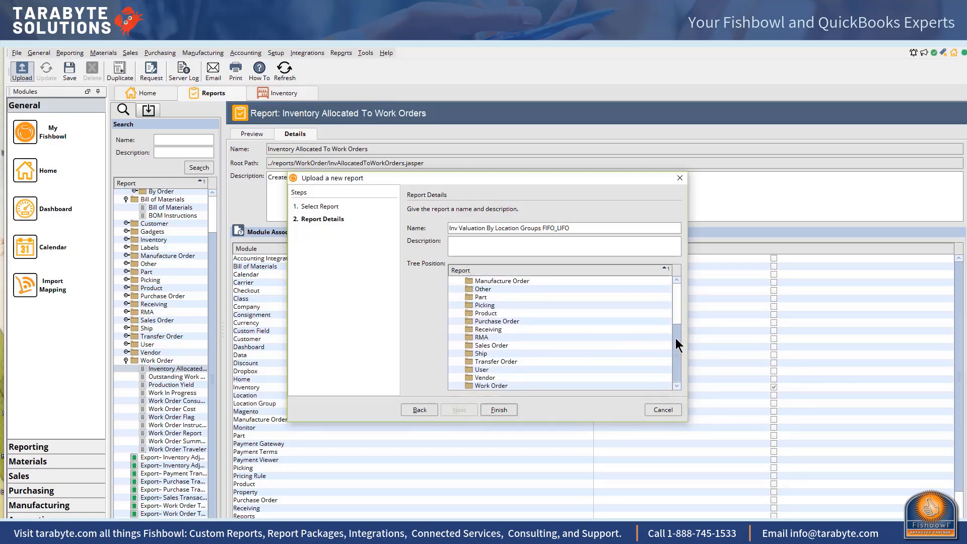
drag(675, 338, 669, 298)
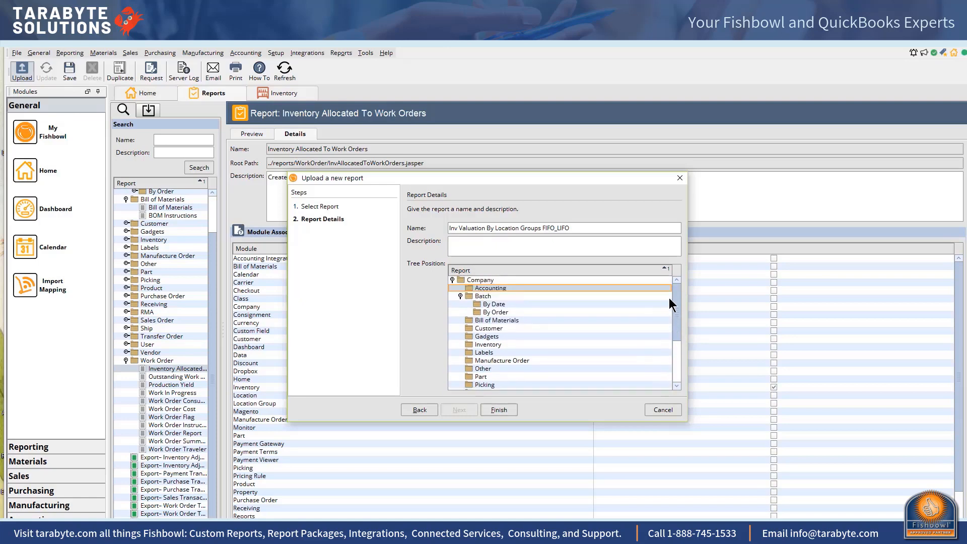
click(500, 410)
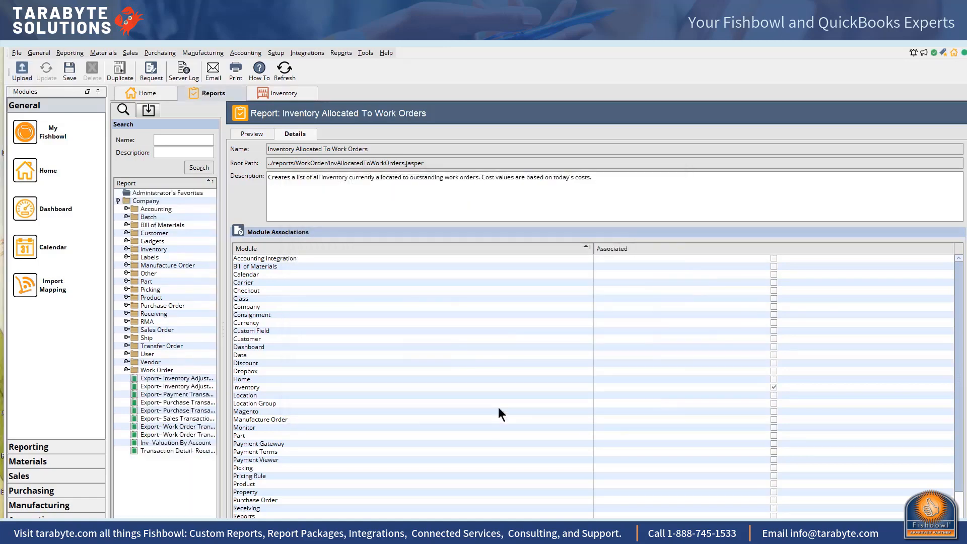